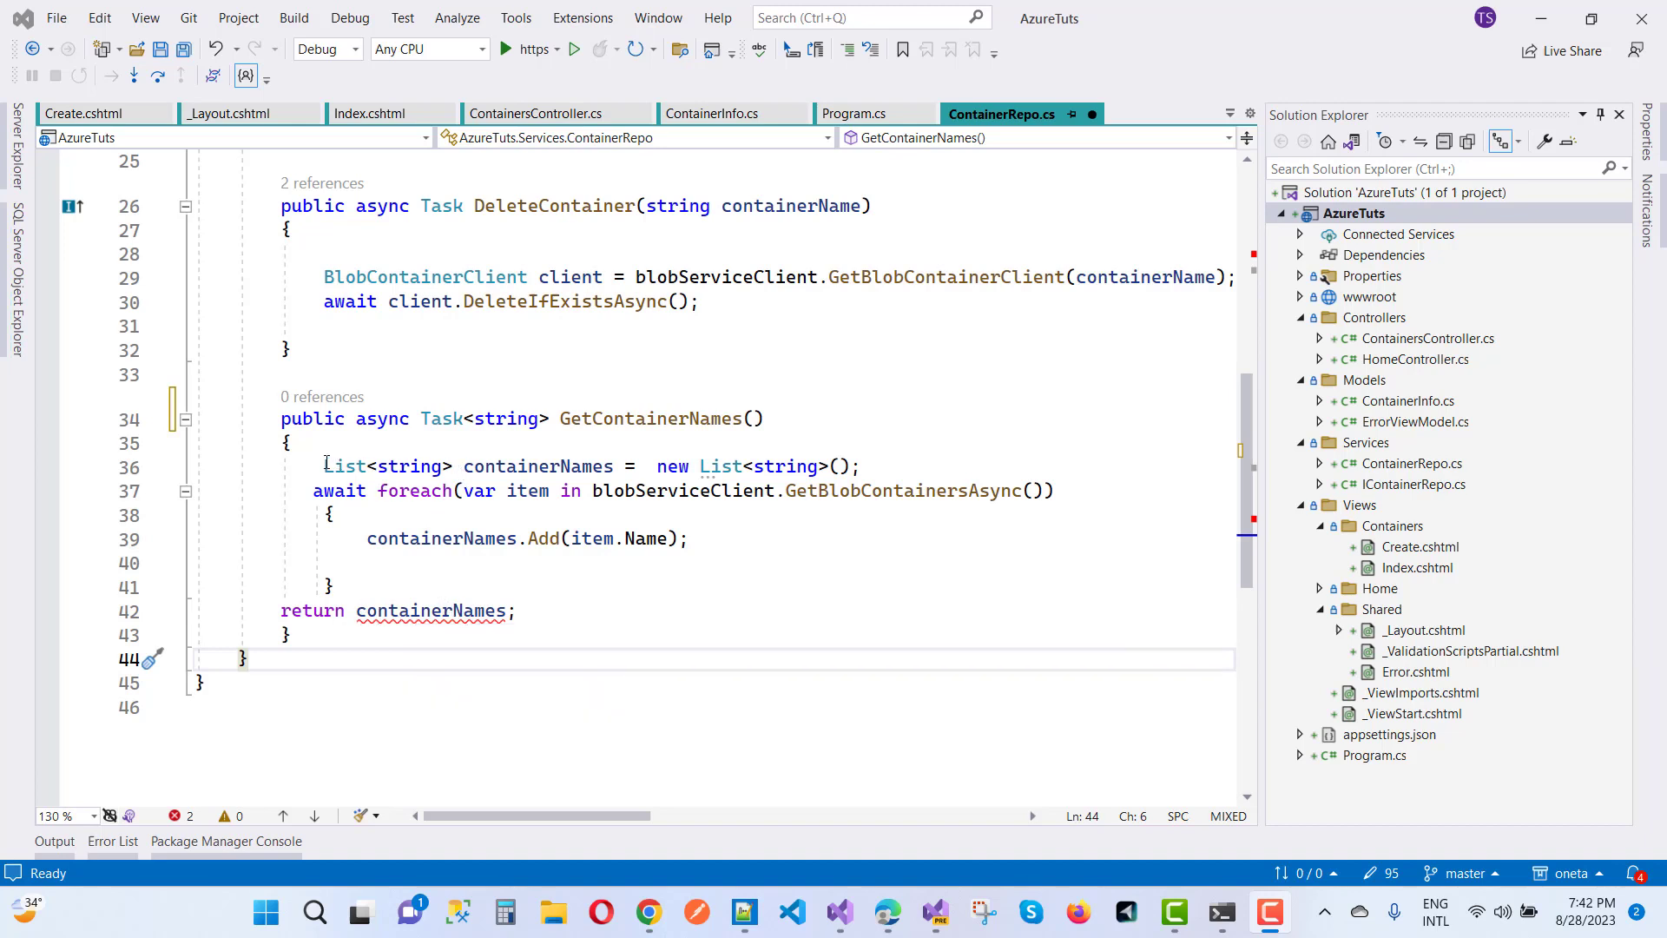
# Step: Change the return type on line 34 from Task<string> to Task<List<string>> to match containerNames
pyautogui.moveTo(325, 465); pyautogui.dragTo(614, 467)
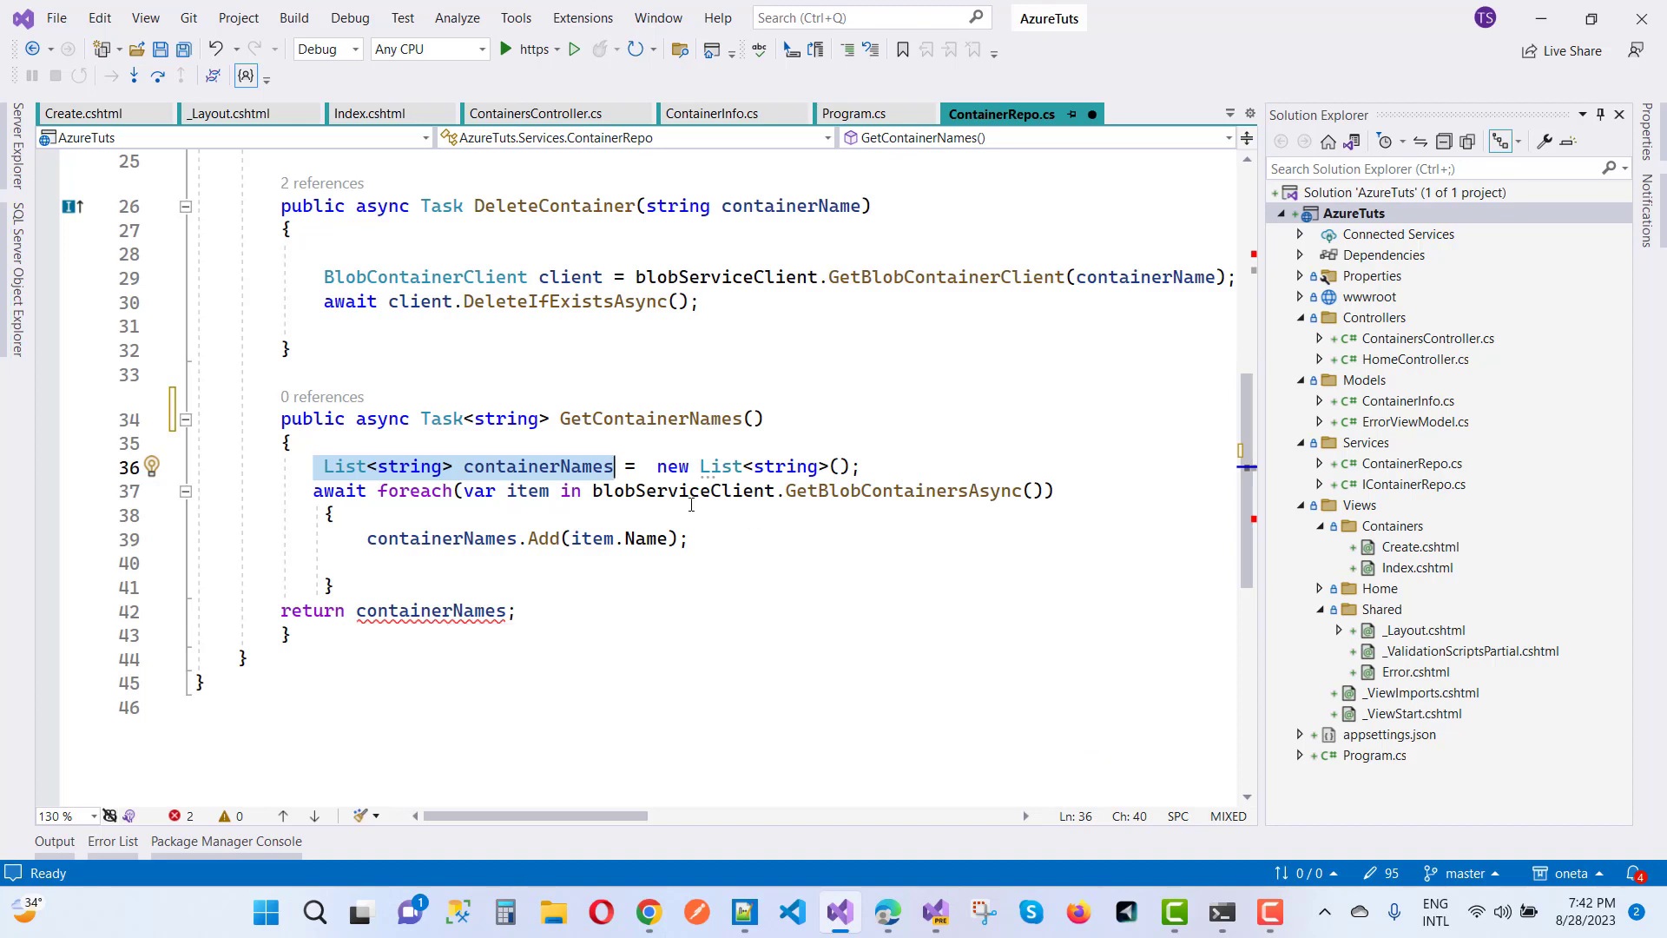
pyautogui.moveTo(418, 419); pyautogui.dragTo(553, 418)
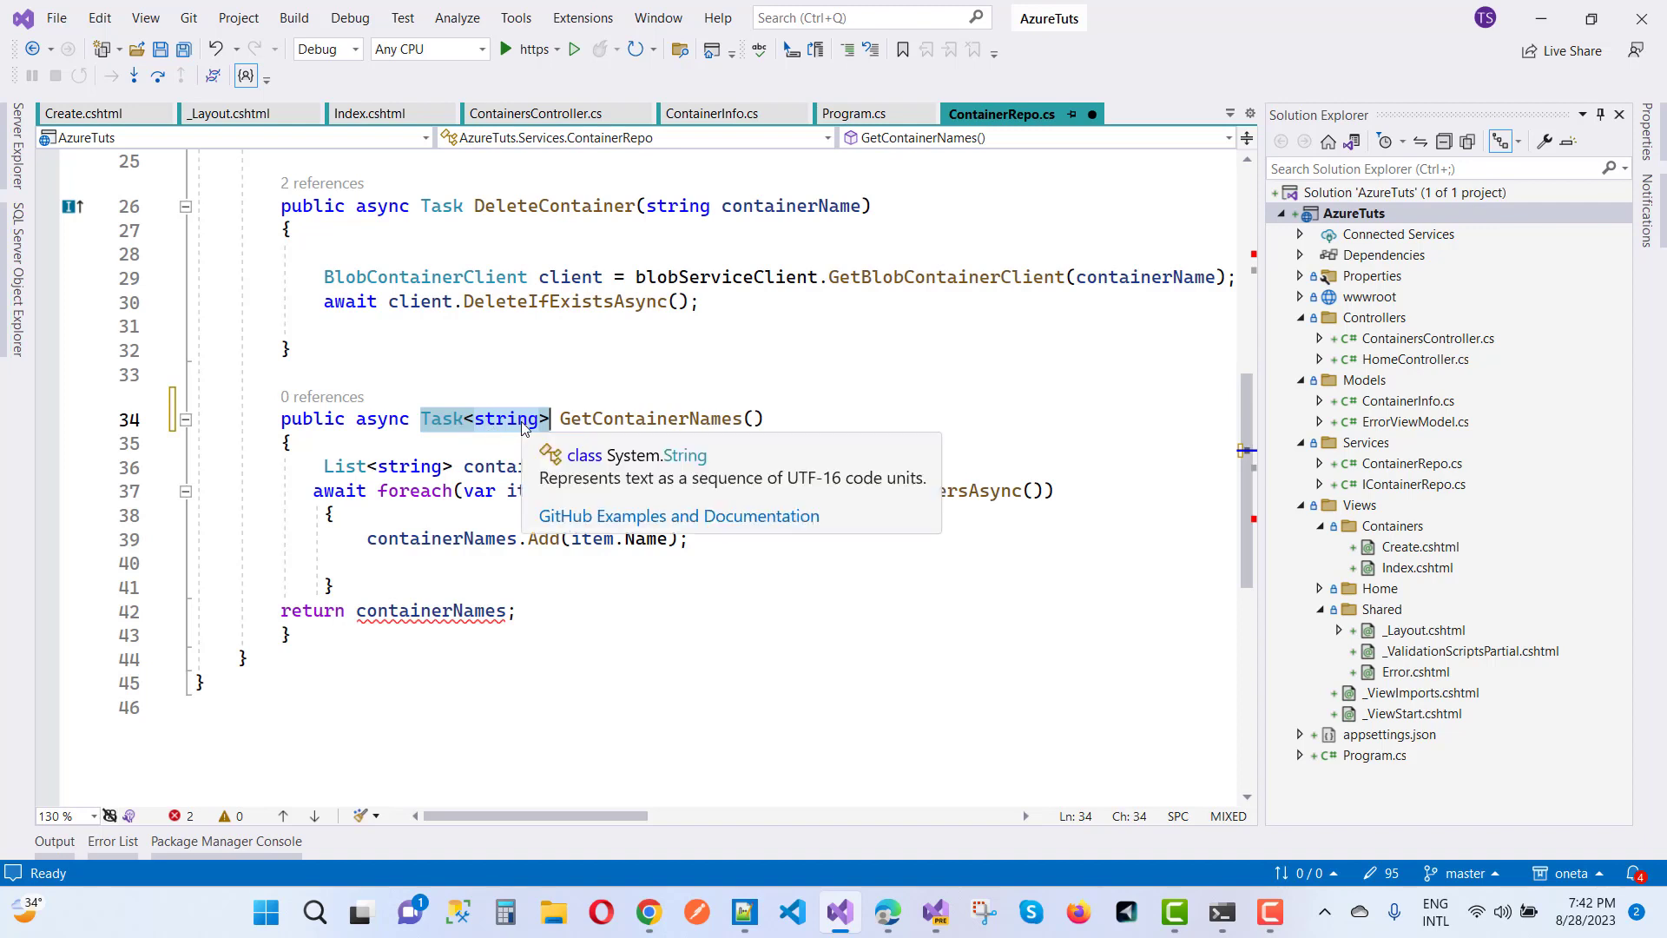
pyautogui.click(473, 432)
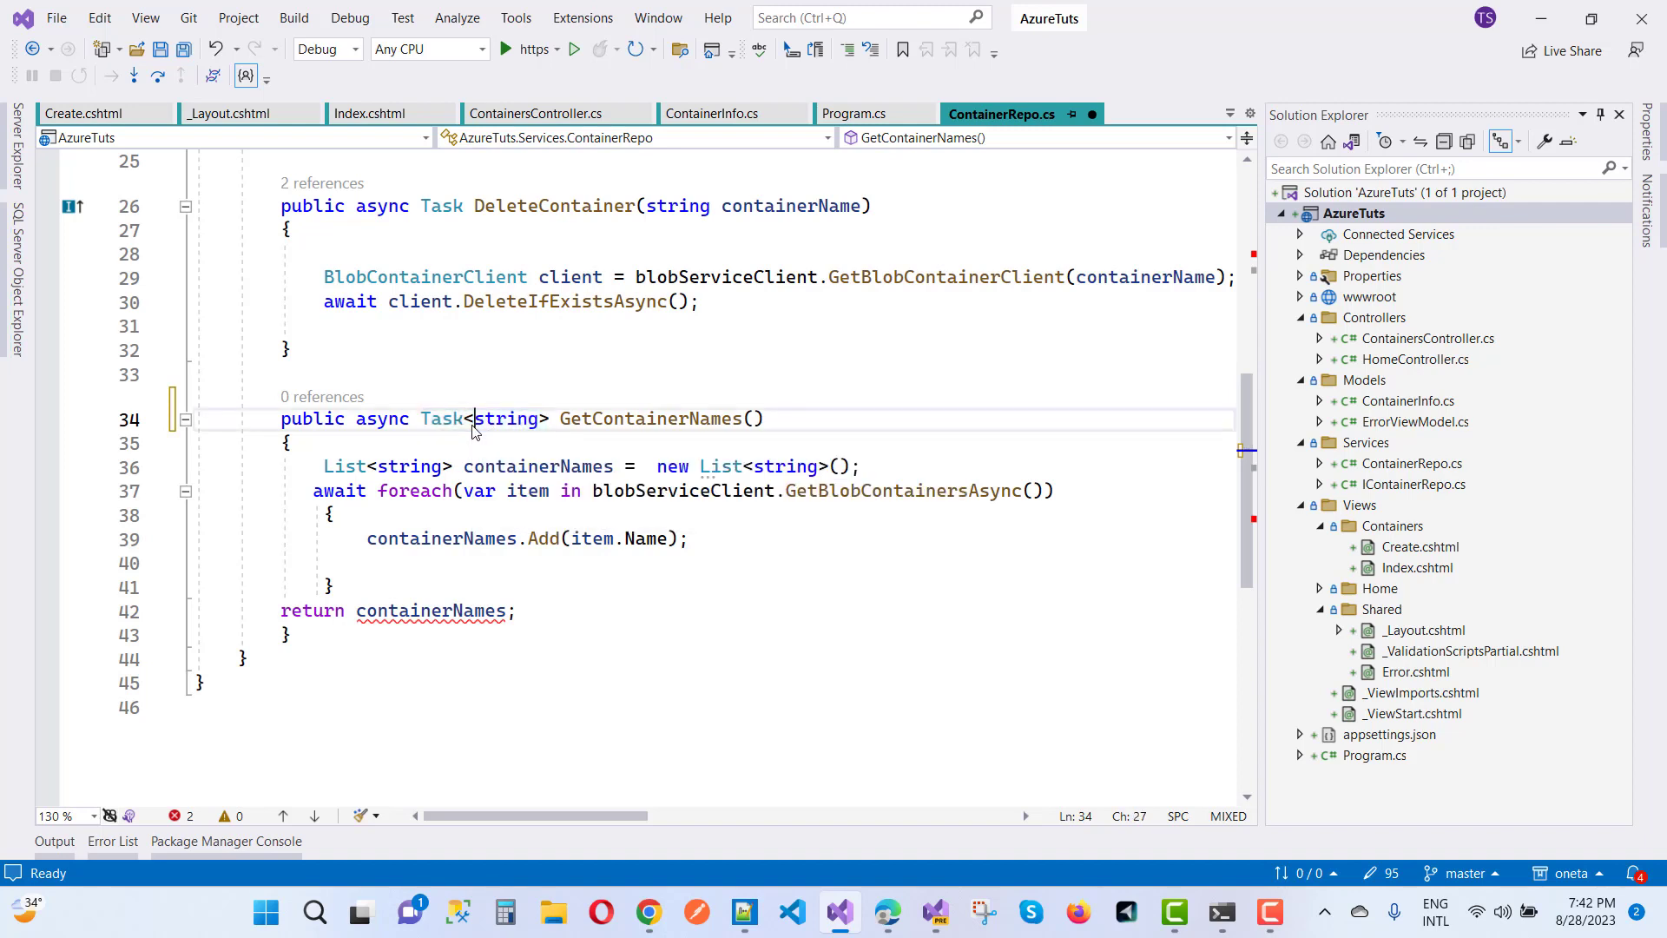
pyautogui.write('List<')
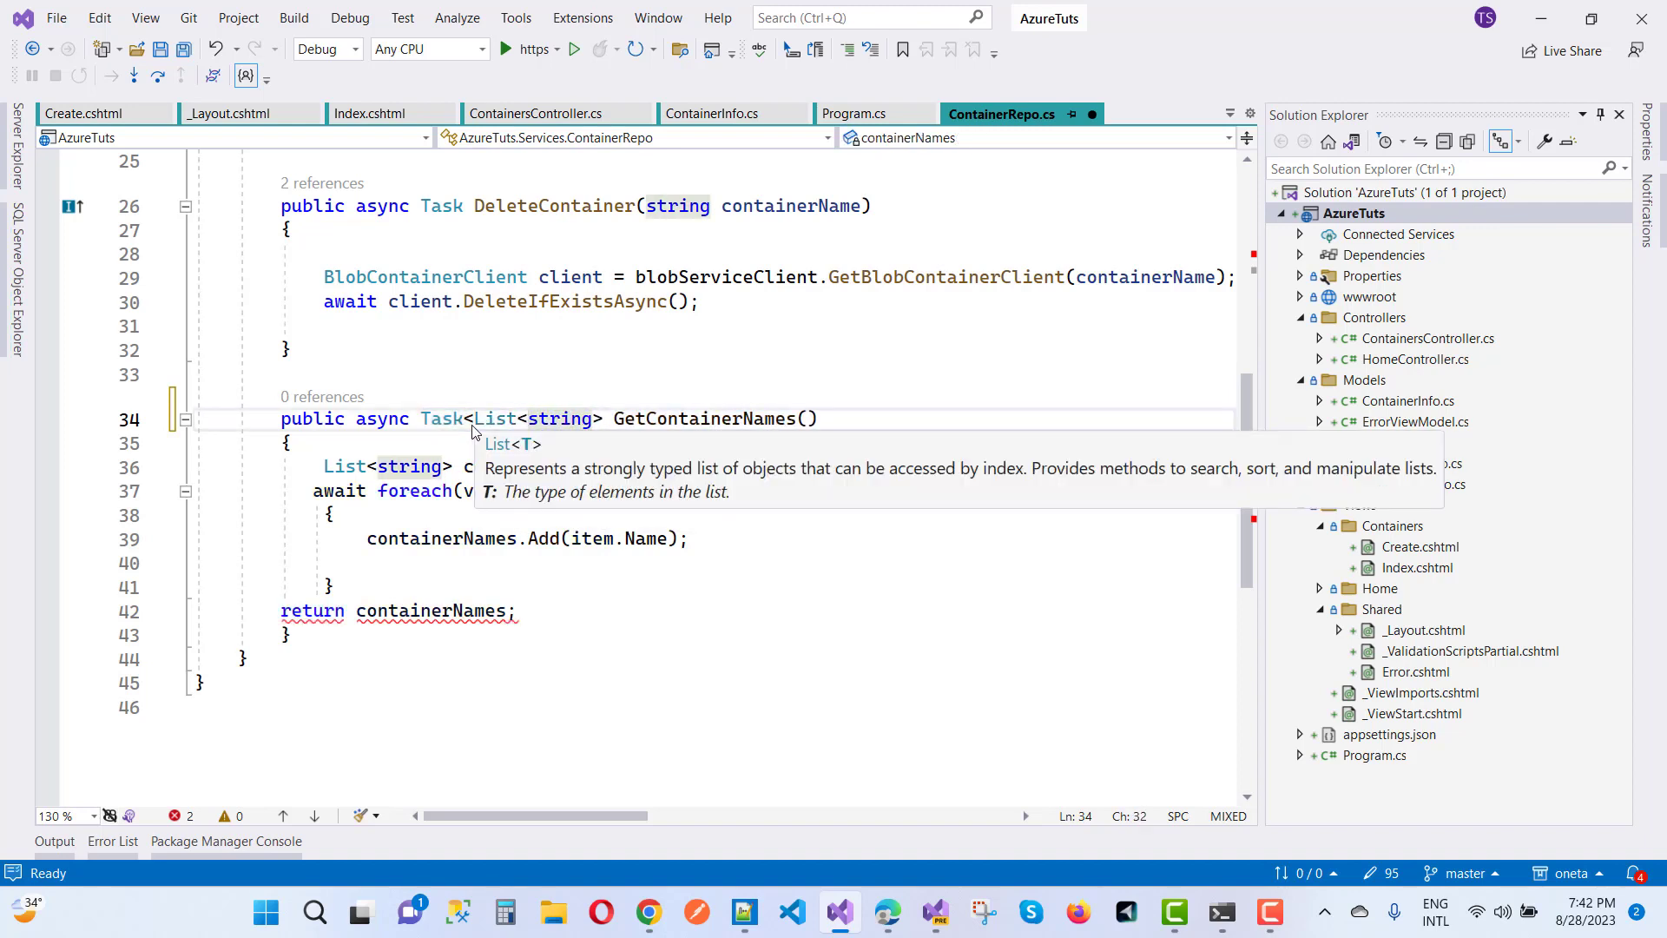
pyautogui.press('Right')
pyautogui.press('Right')
pyautogui.press('Right')
pyautogui.write('>')
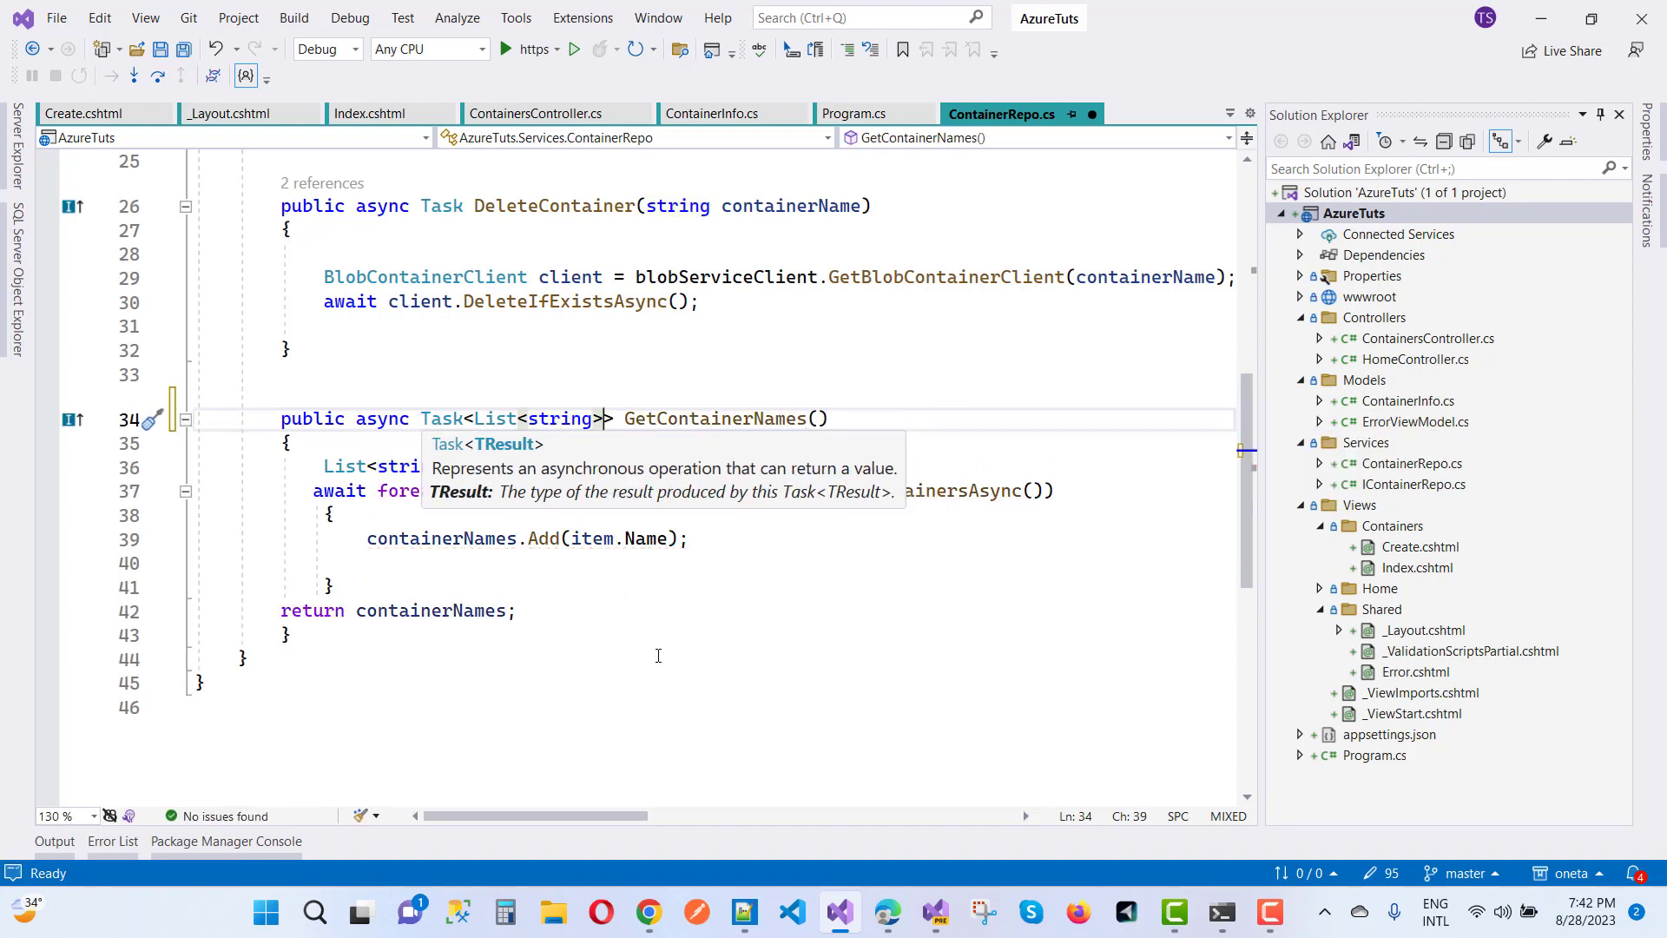
pyautogui.click(596, 669)
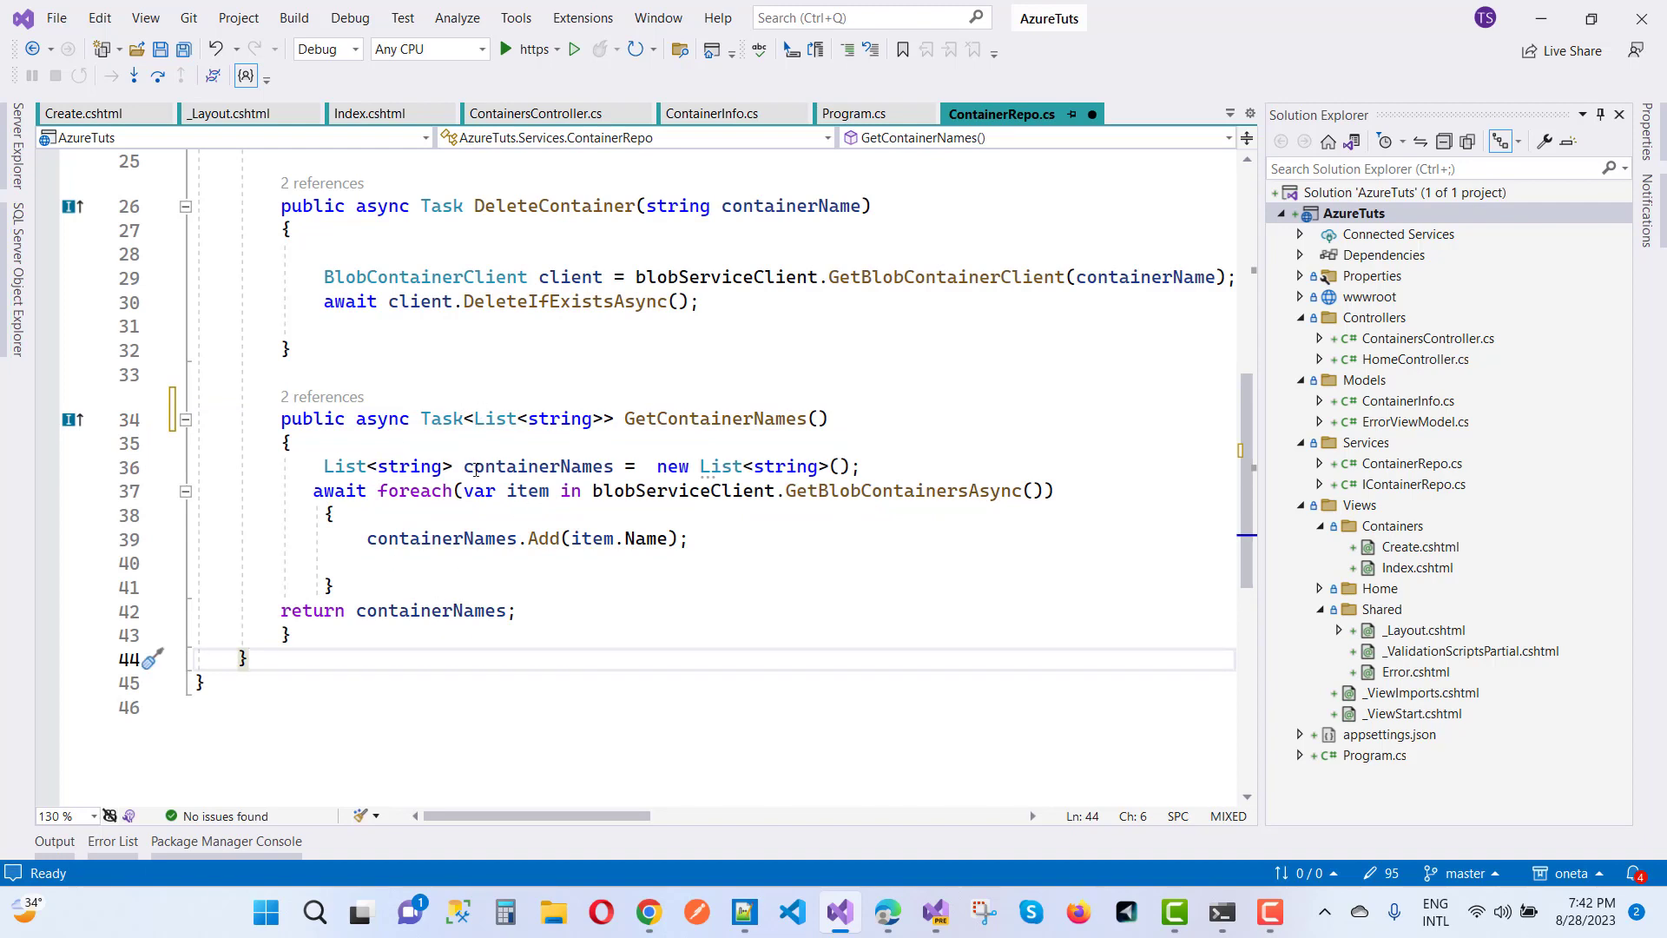
pyautogui.moveTo(421, 417); pyautogui.dragTo(622, 419)
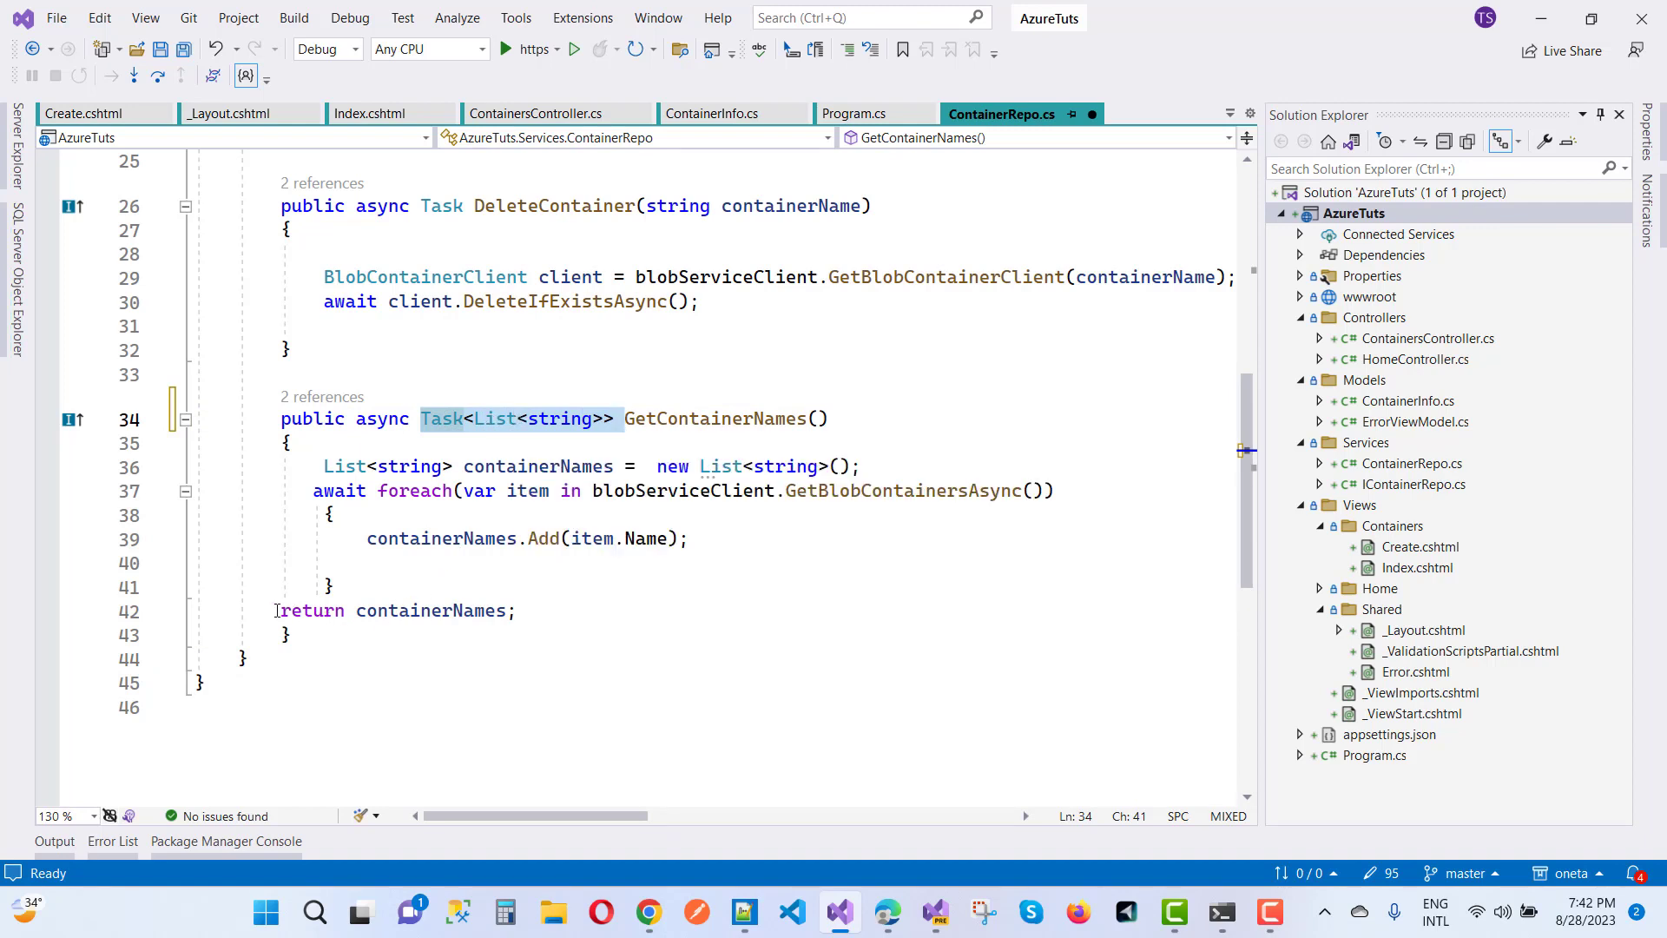
pyautogui.moveTo(278, 609); pyautogui.dragTo(557, 610)
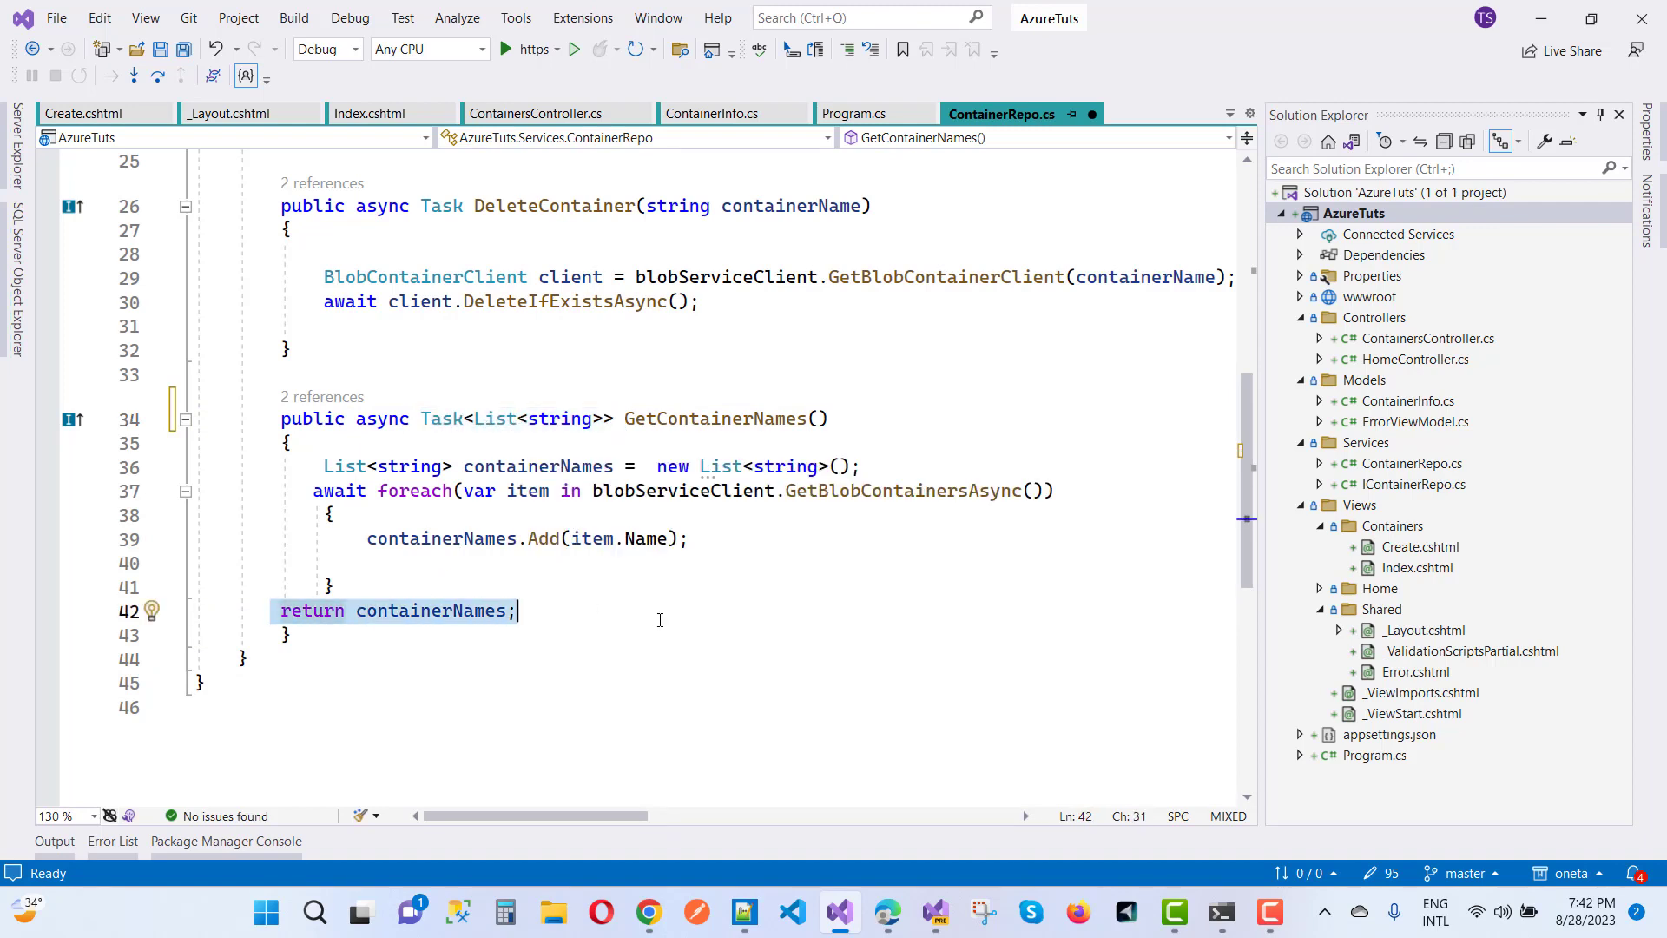